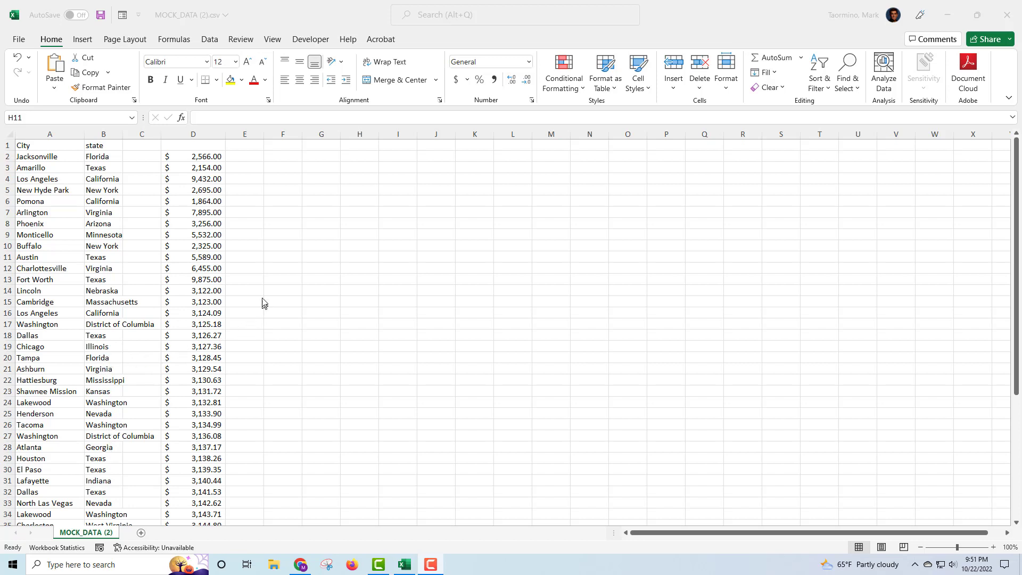
- Enter =SUMIF(b2:b51,B2,d2:d51) in F2 to total Florida's column D amounts (8845.79)
scroll(165, 234, down, 11)
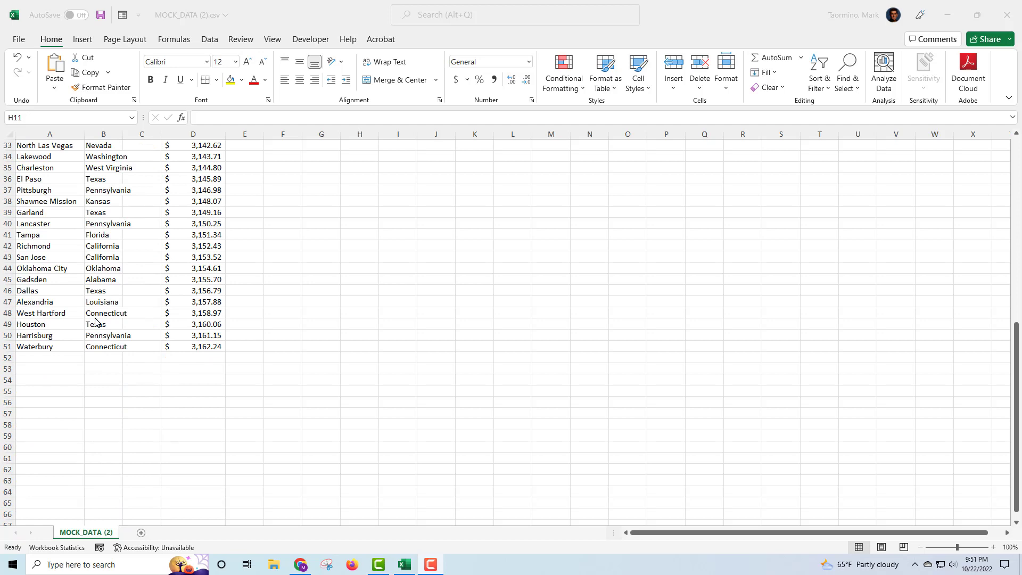
scroll(96, 321, up, 11)
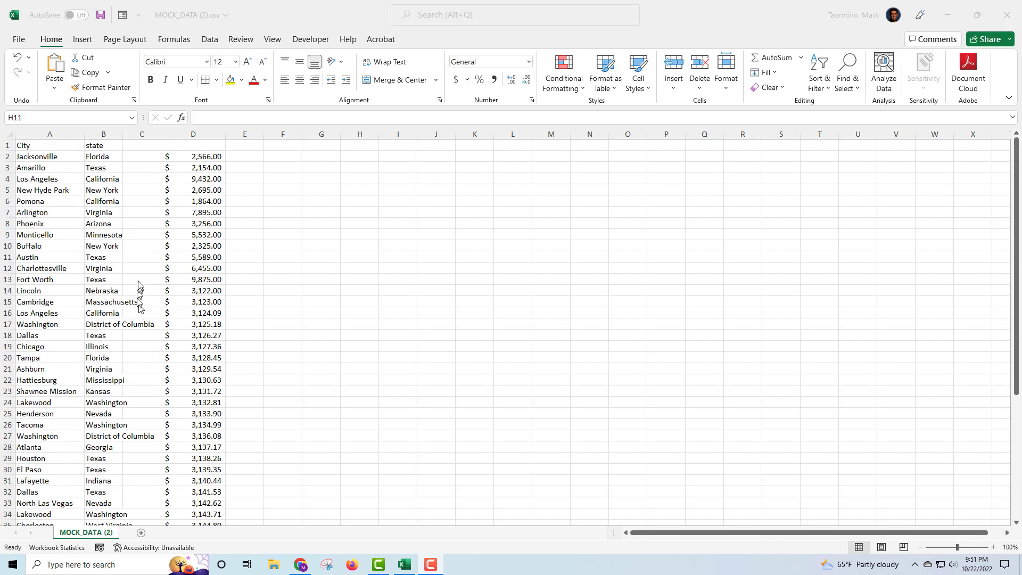
scroll(139, 297, down, 3)
scroll(140, 286, up, 3)
click(281, 158)
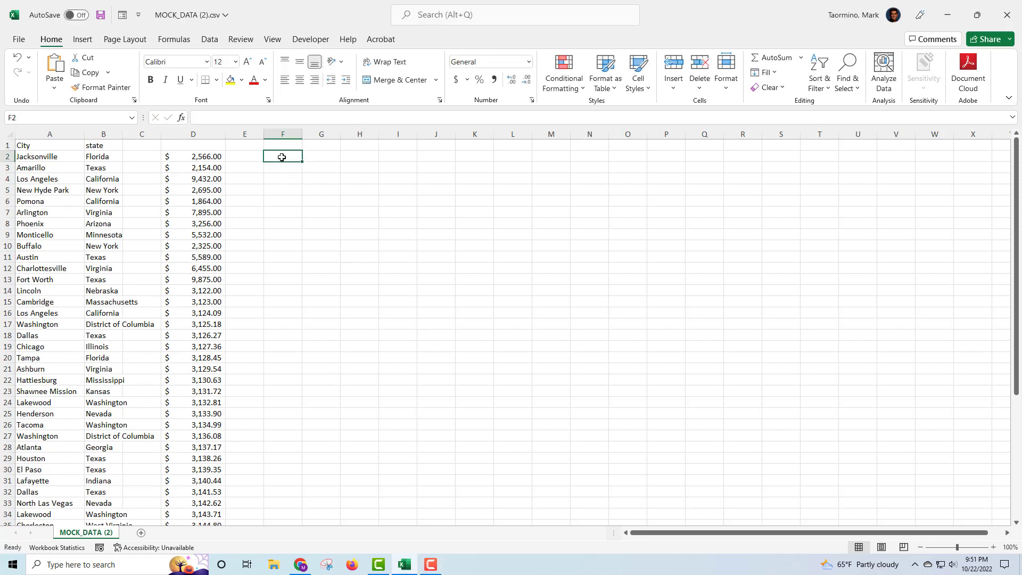
text(=)
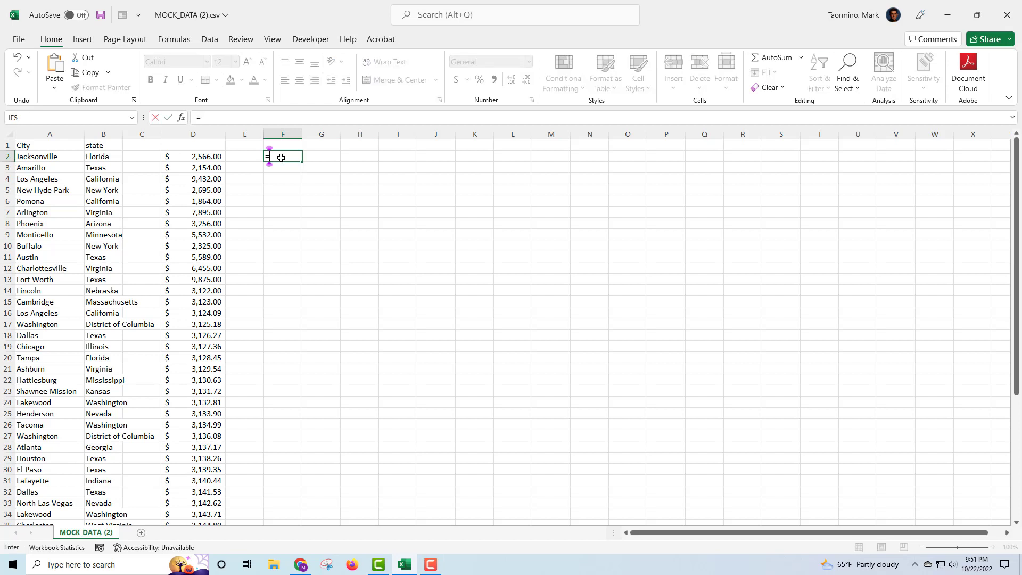
text(su)
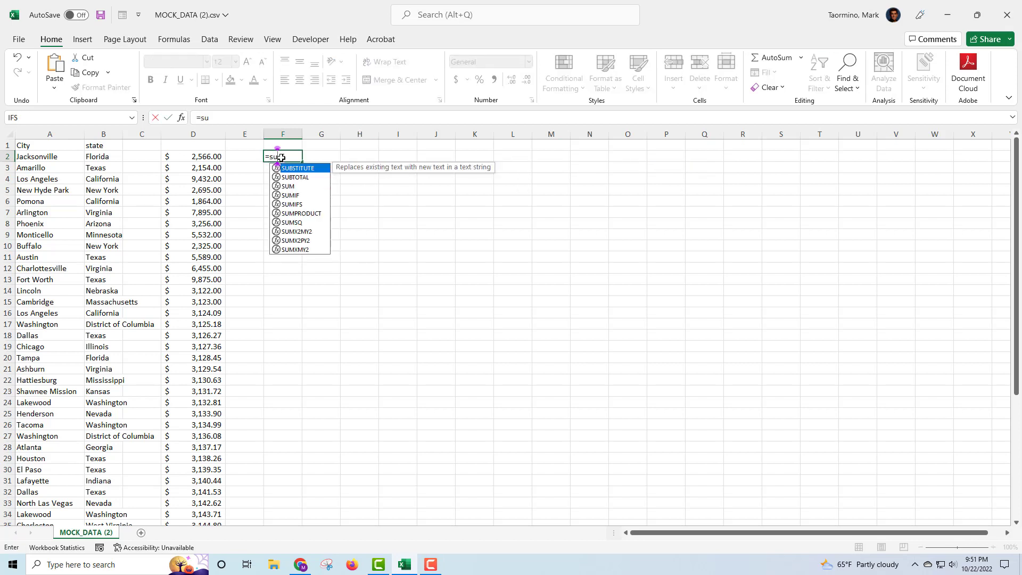
text(mif()
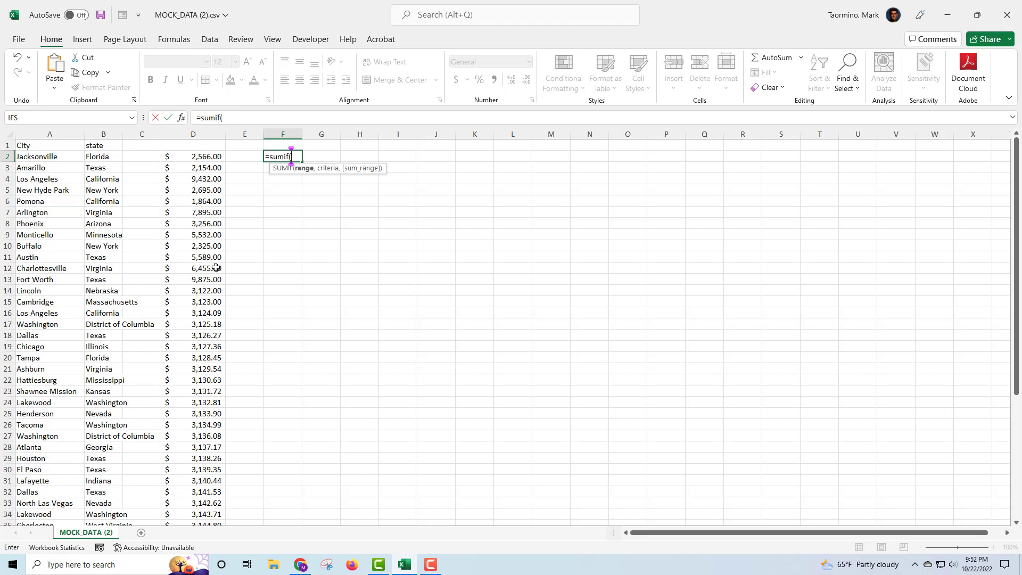
text(b2)
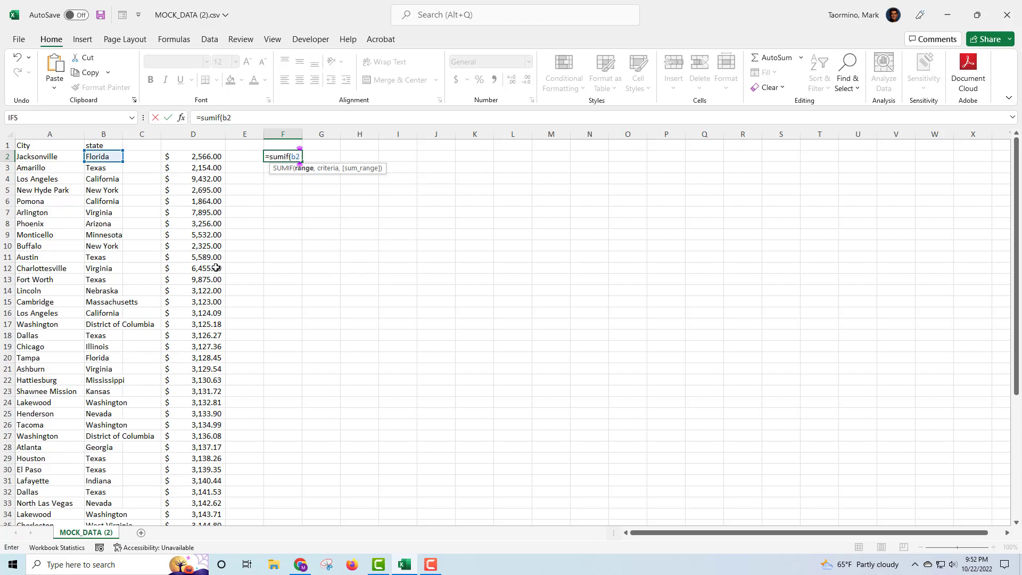
text(:b51)
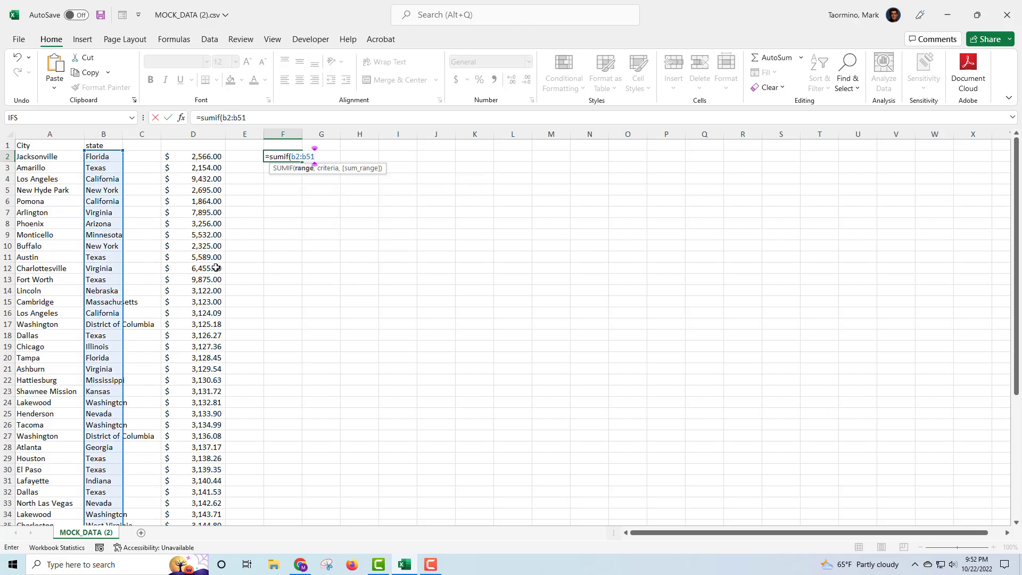
text(,)
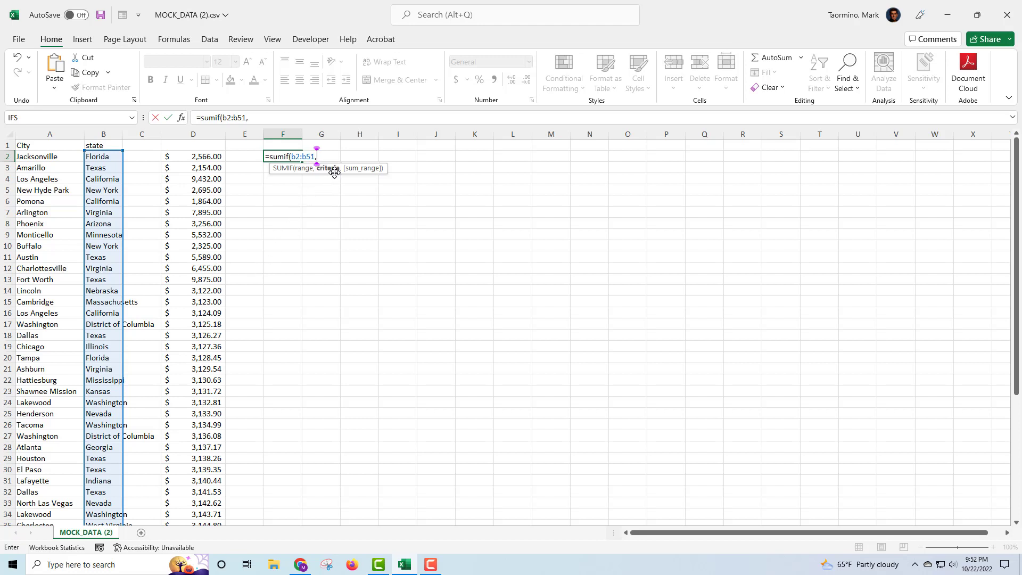
click(105, 157)
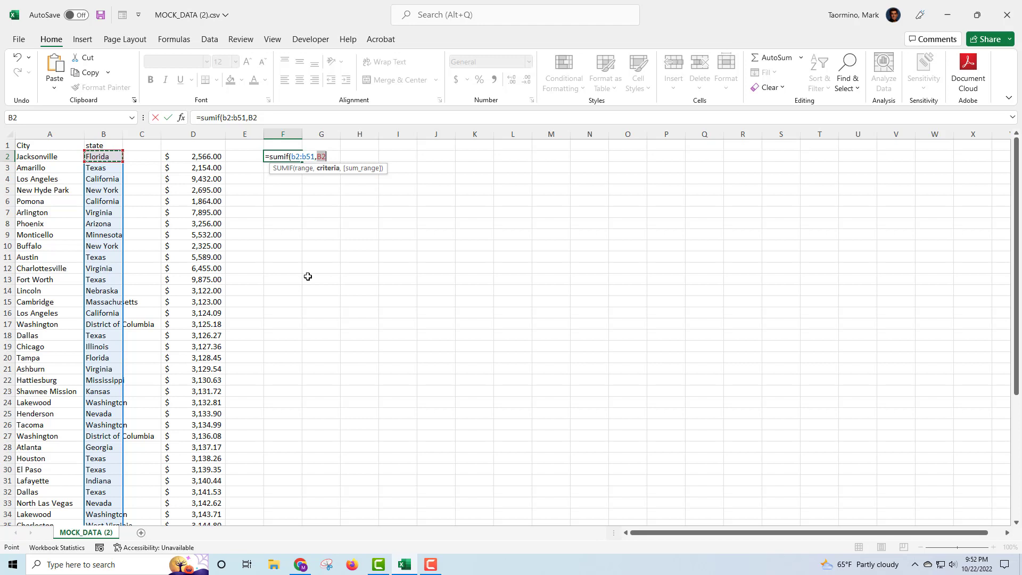
text(,)
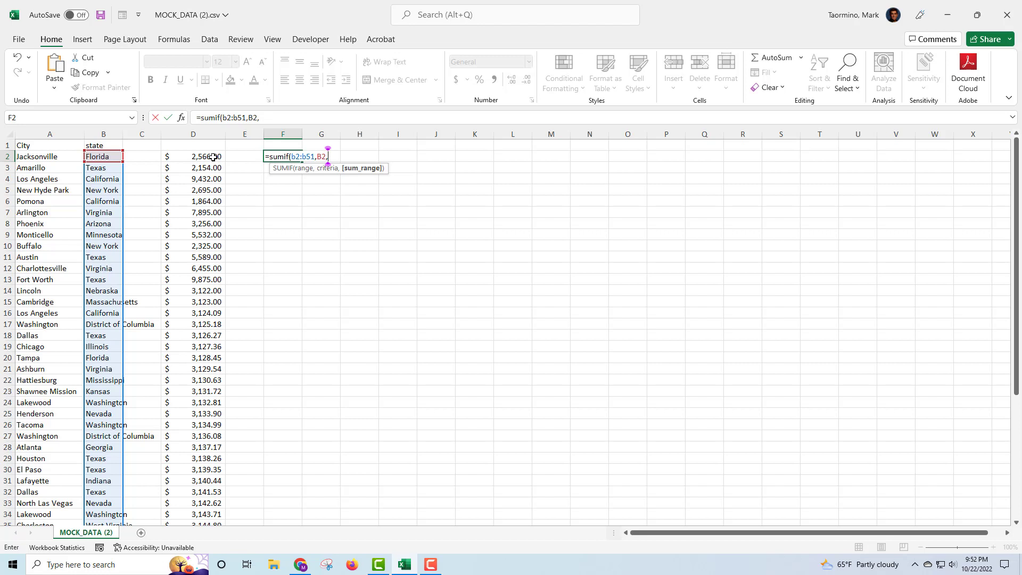
text(d2)
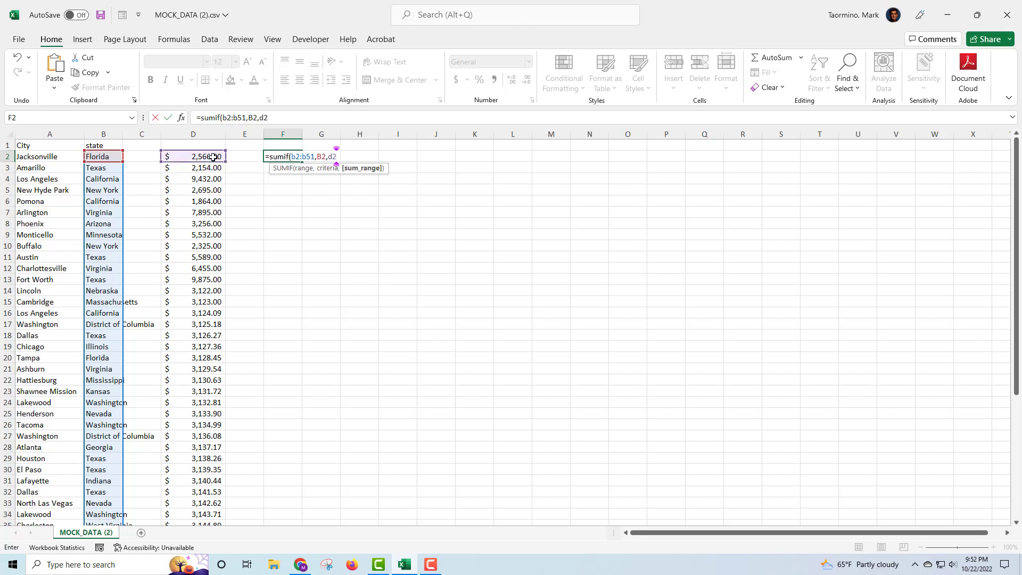
text(:d51)
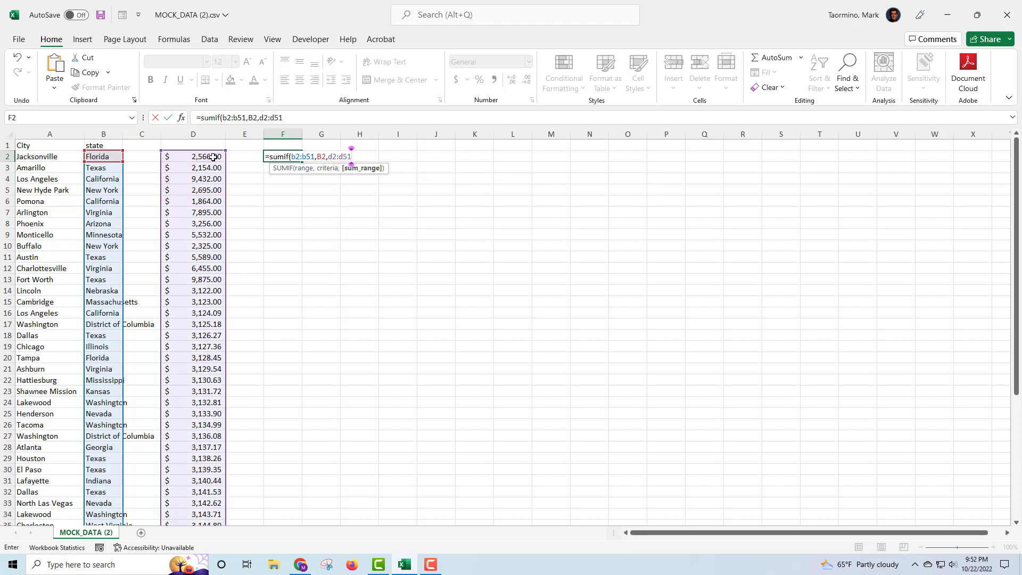
text())
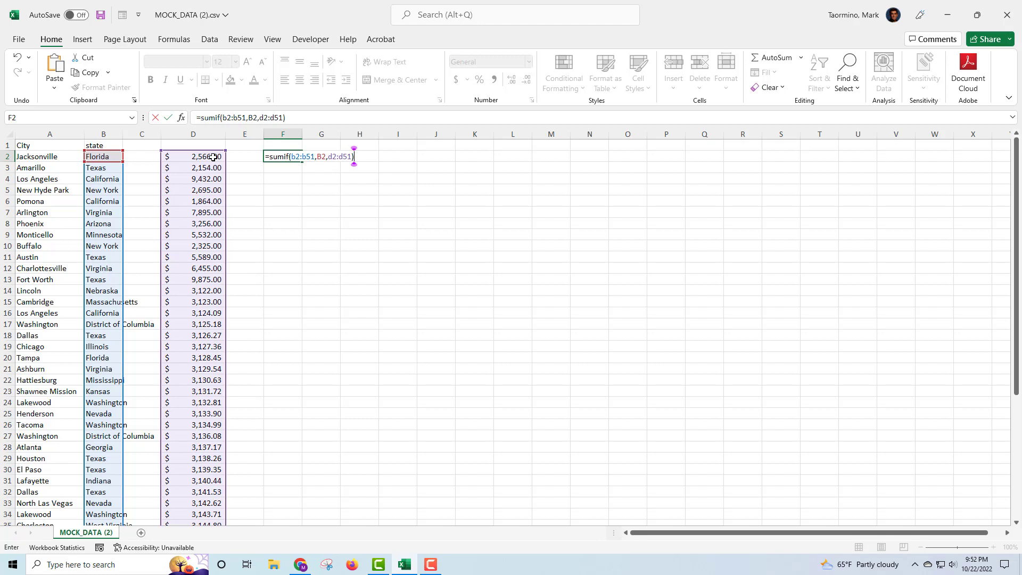
key(Return)
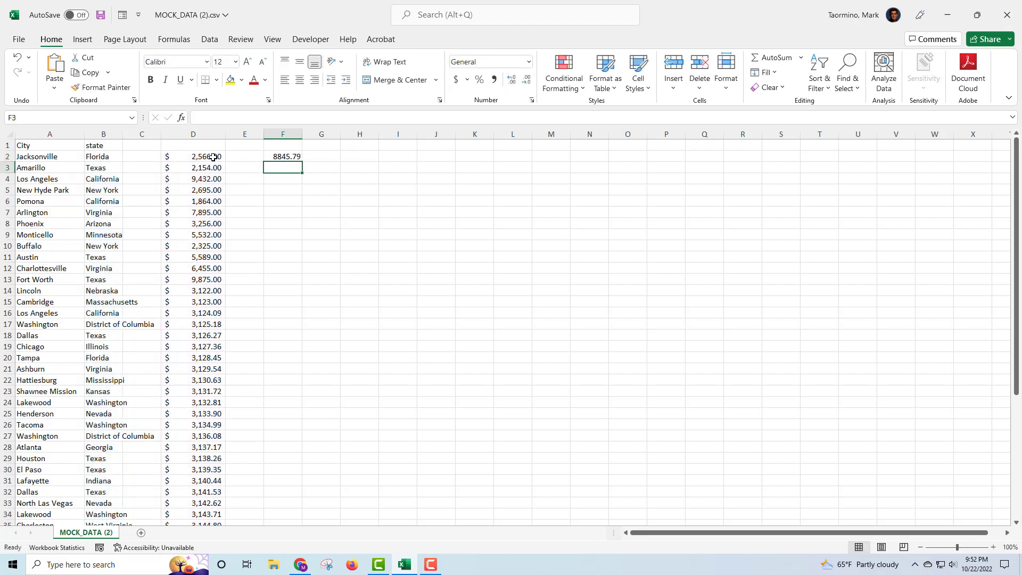
click(280, 157)
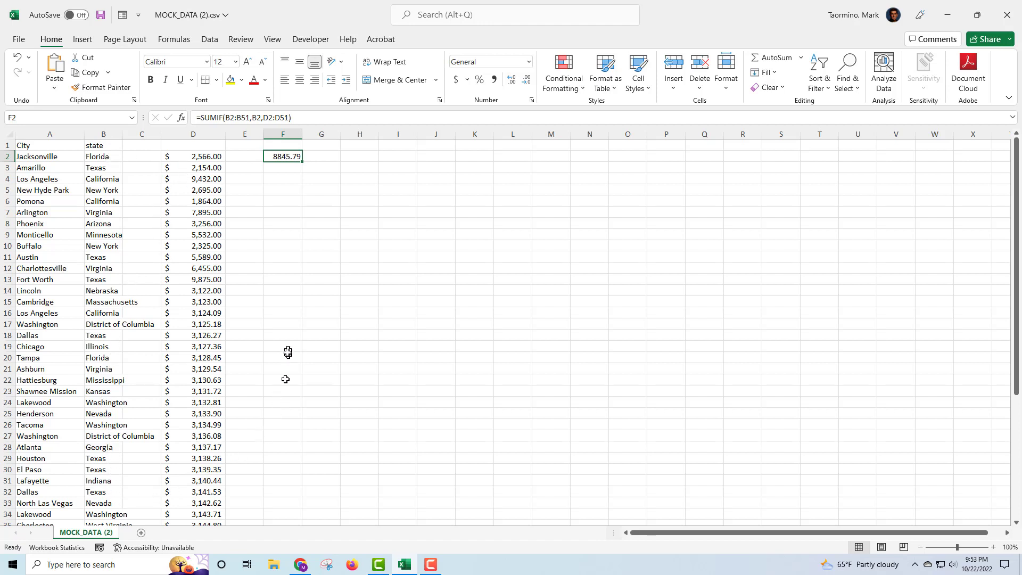
click(308, 261)
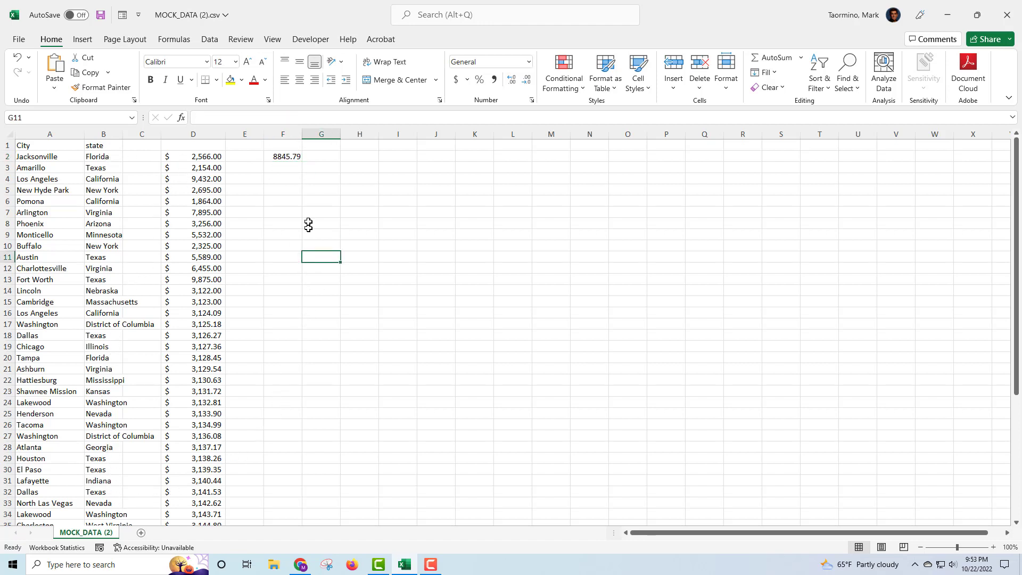
click(283, 157)
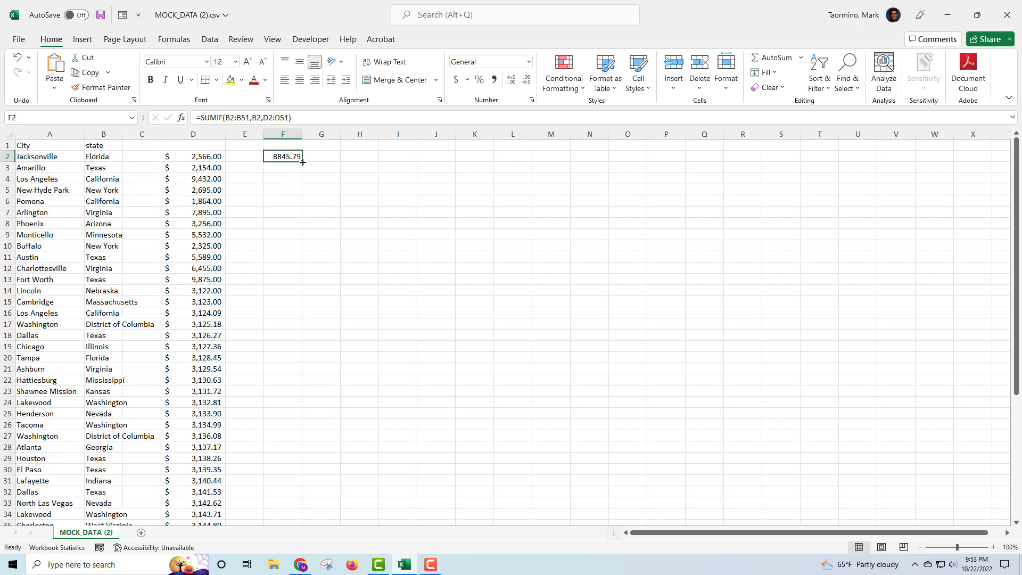
- Fill the F2 SUMIF formula down to F20 and recheck the formula in F2
drag(302, 161, 298, 362)
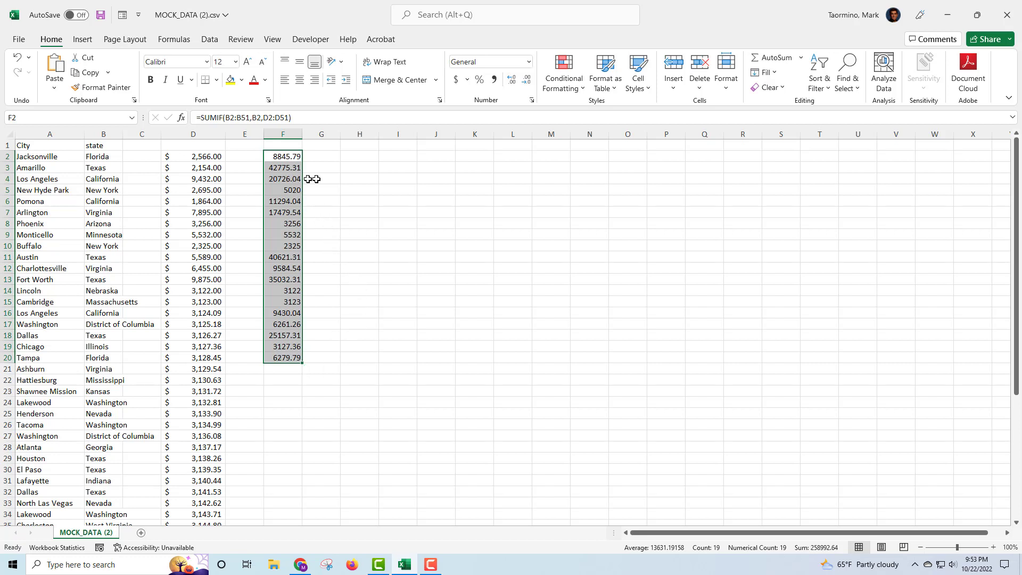
click(330, 181)
click(282, 158)
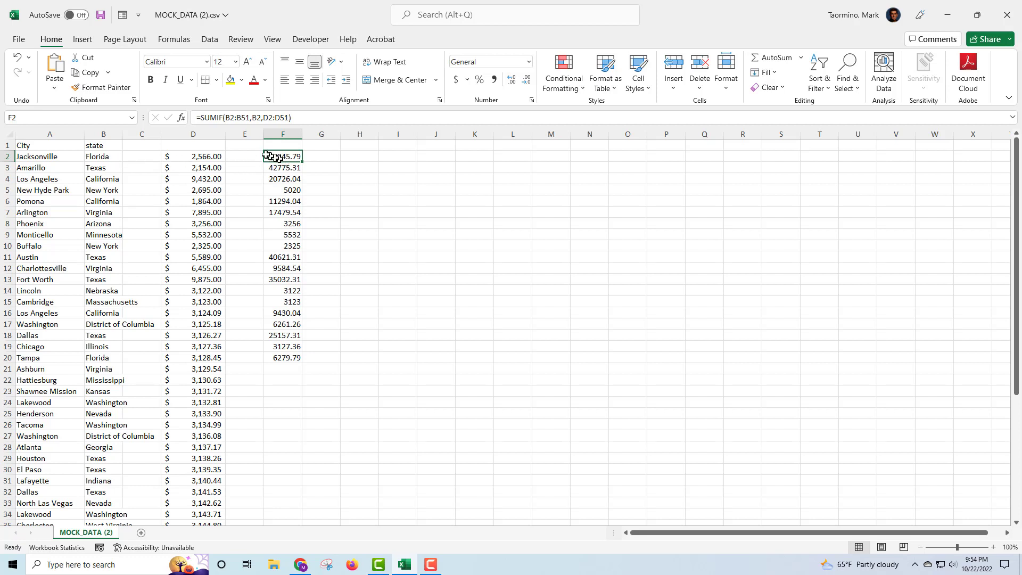
- Make the F2 formula's ranges absolute, $B$2:$B$51 and $D$2:$D$51, with F4
click(226, 117)
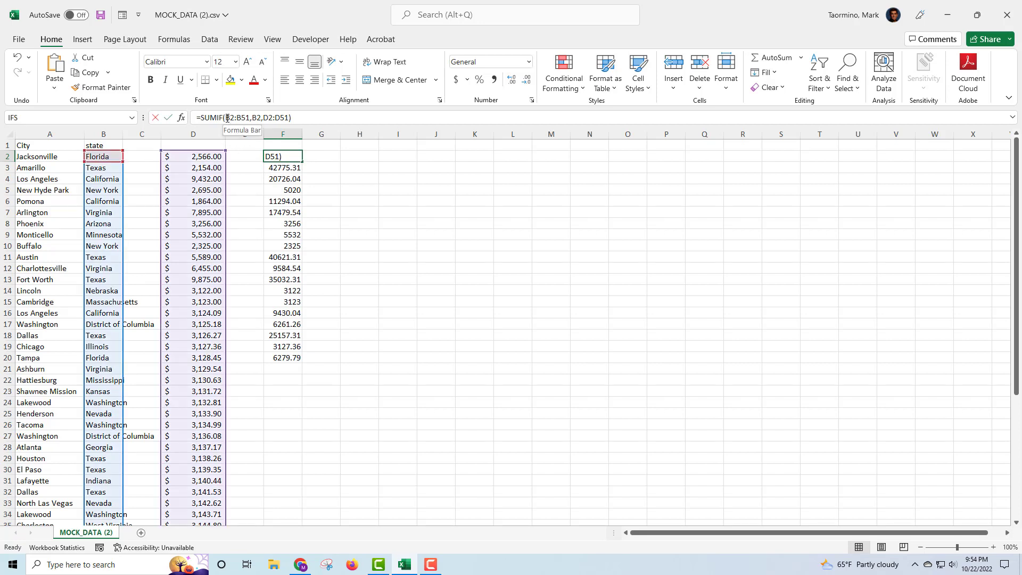
drag(226, 117, 318, 118)
key(F4)
key(F4)
key(F4)
key(F4)
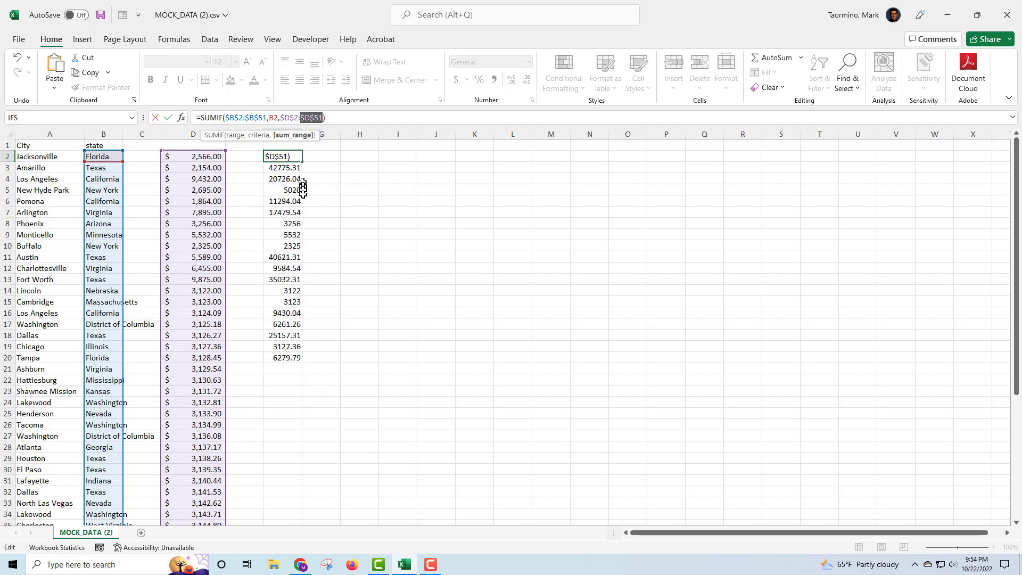
key(Return)
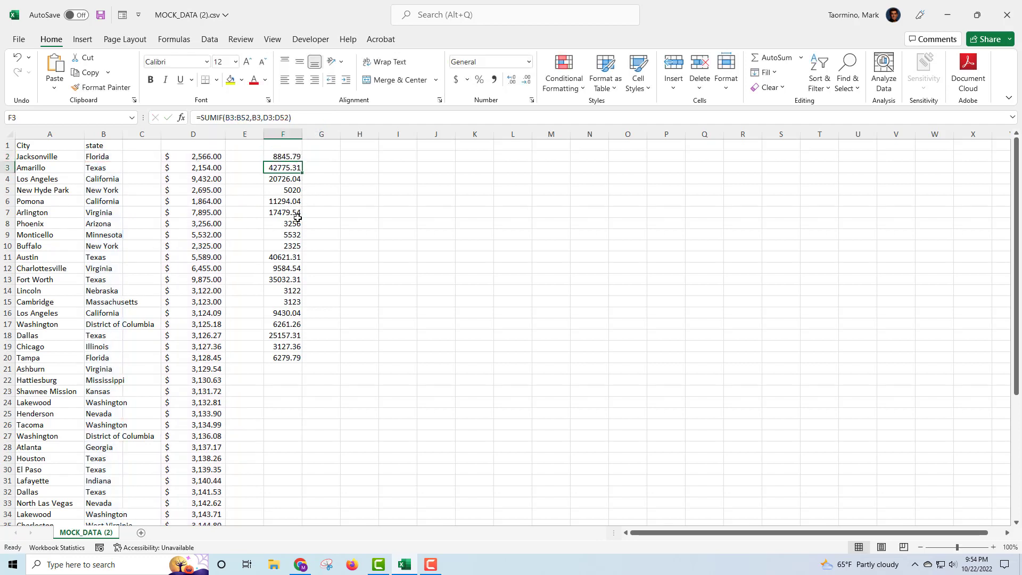
- Copy the absolute-range SUMIF from F2 down to F20, so both California rows show 20726.04
click(285, 156)
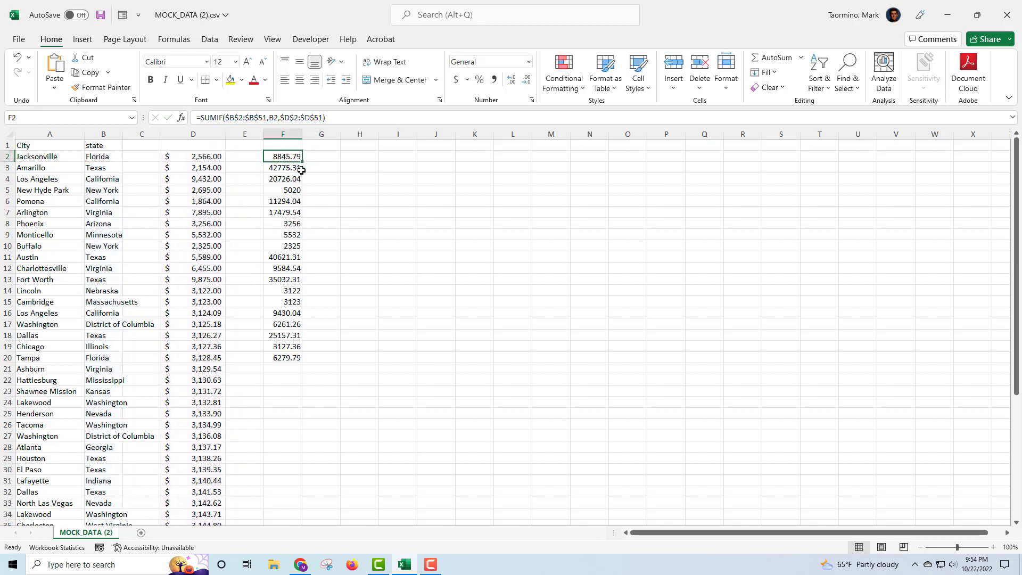
drag(302, 161, 292, 358)
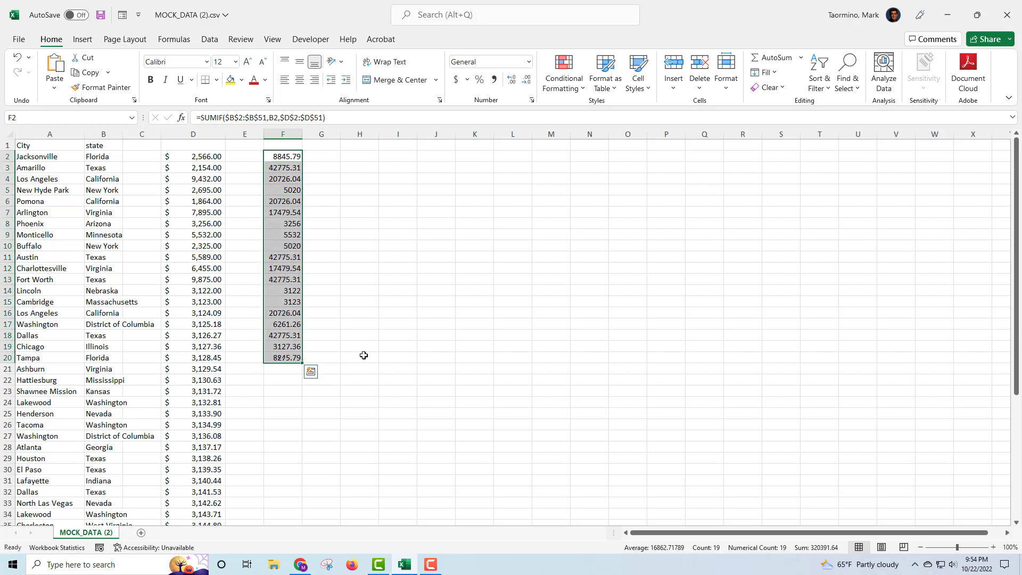
click(364, 355)
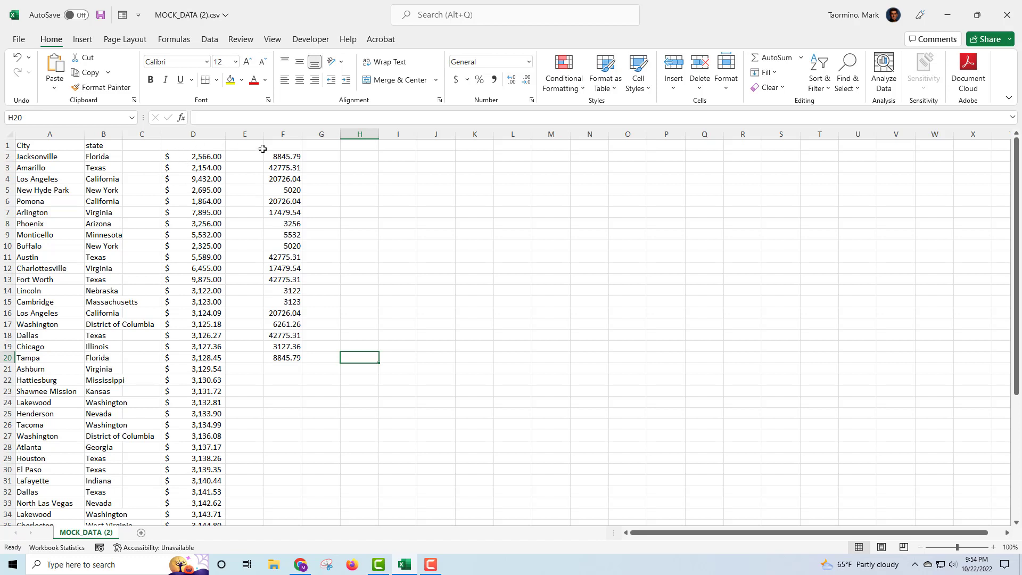
click(281, 159)
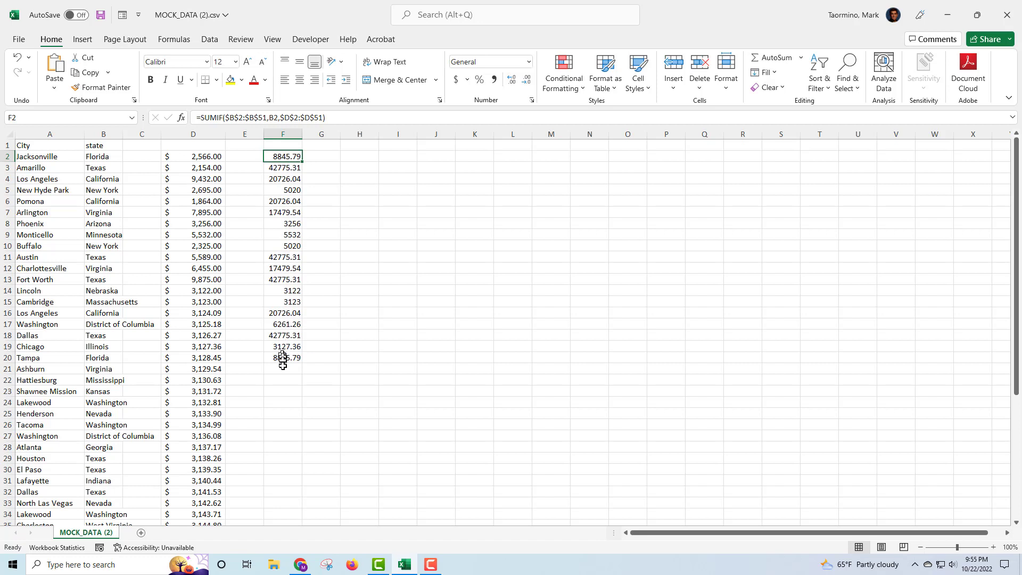
- Fill the SUMIF formula from F20 down to F32, then one more row to F33
click(350, 379)
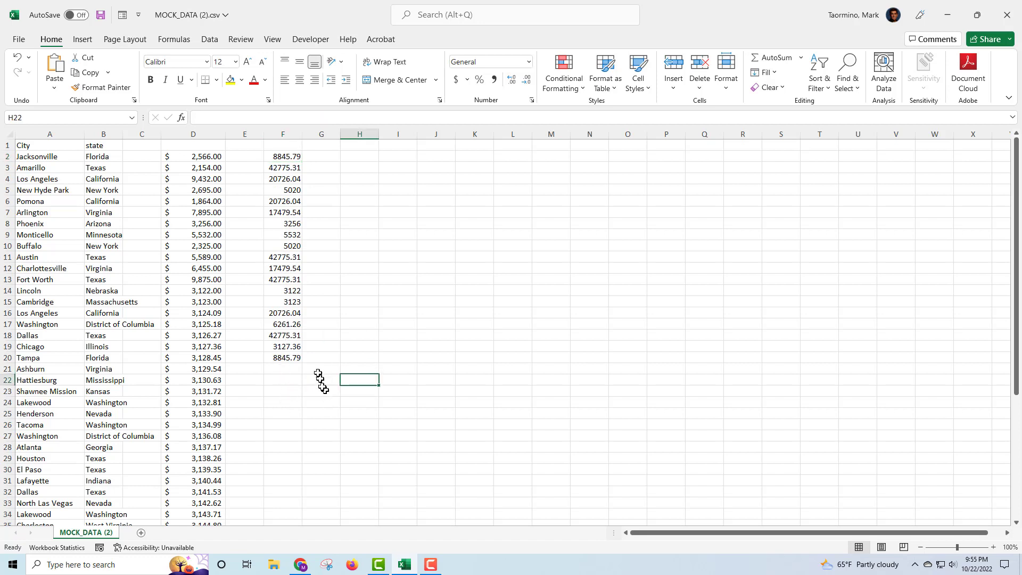
click(283, 360)
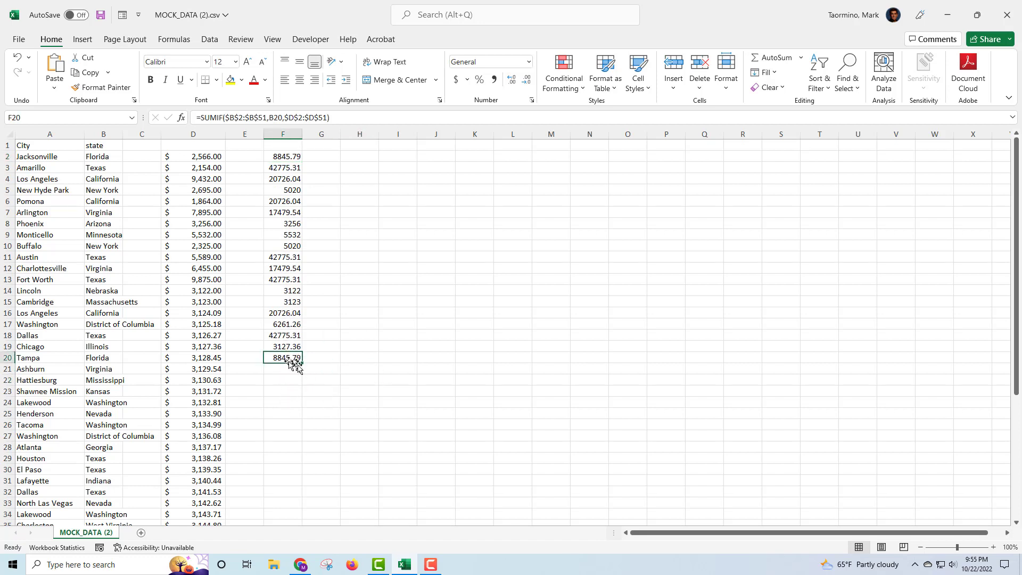
drag(301, 363, 293, 495)
click(386, 426)
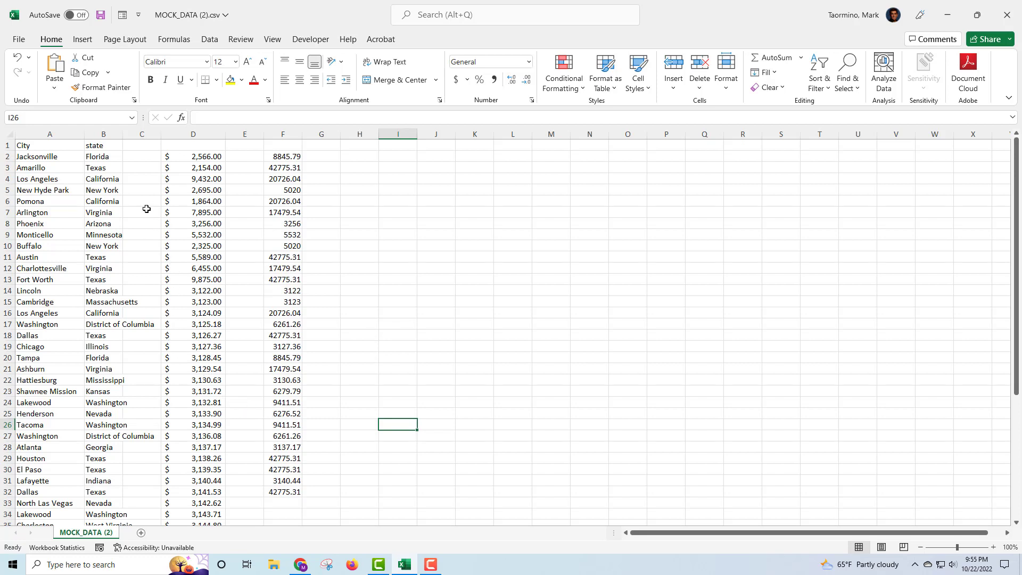
scroll(146, 208, down, 3)
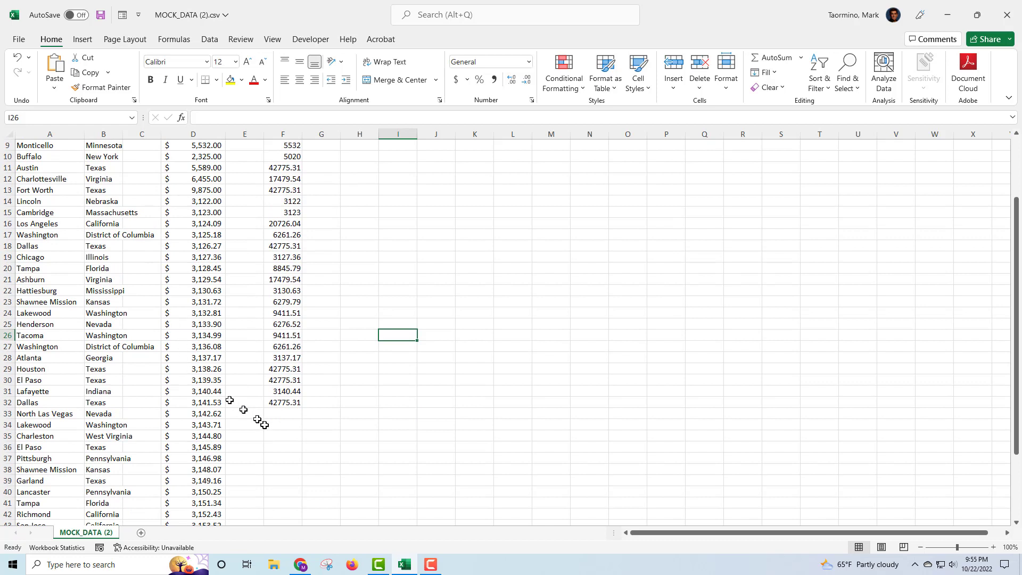
click(284, 403)
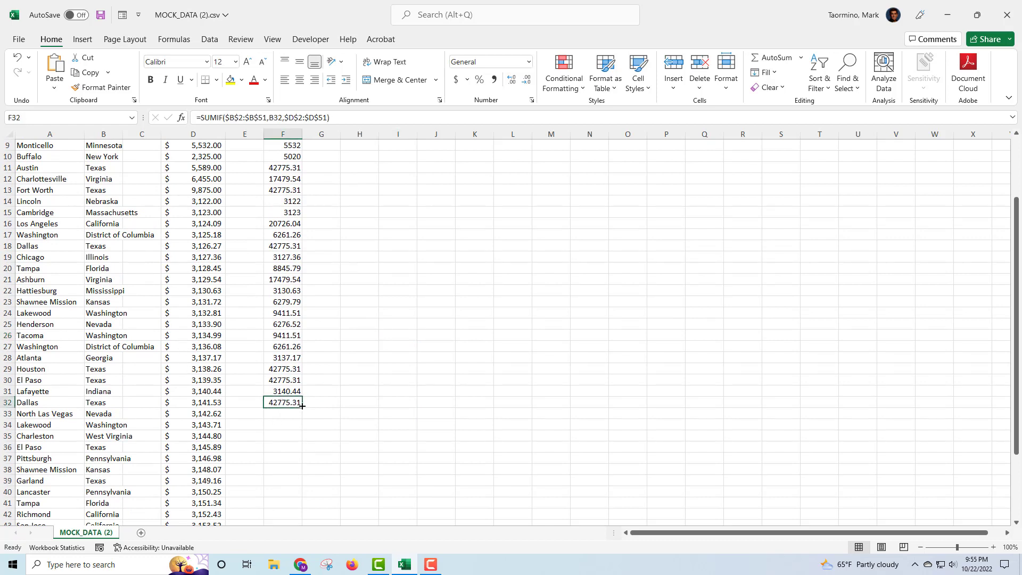
drag(301, 408, 300, 418)
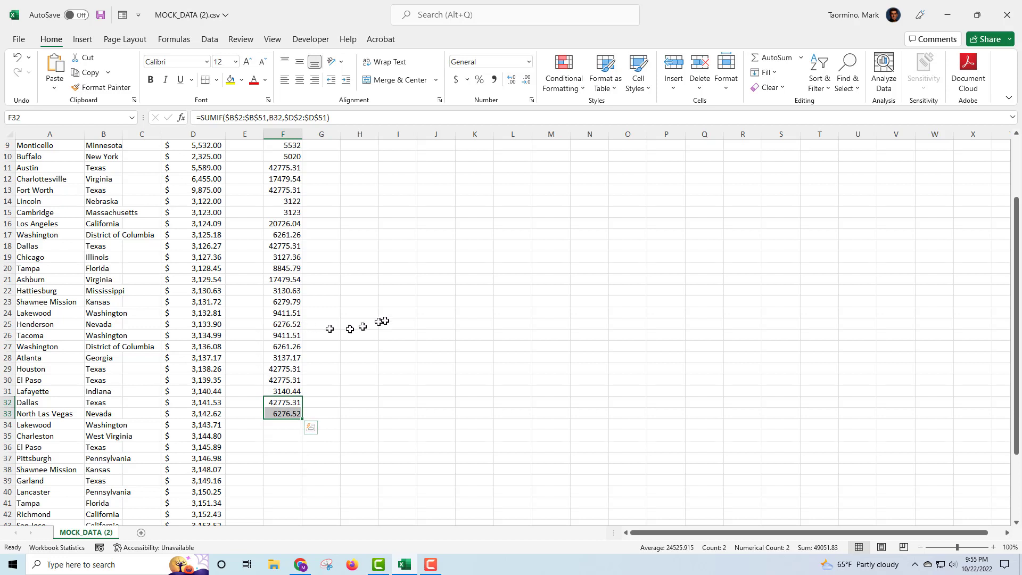
scroll(382, 321, up, 3)
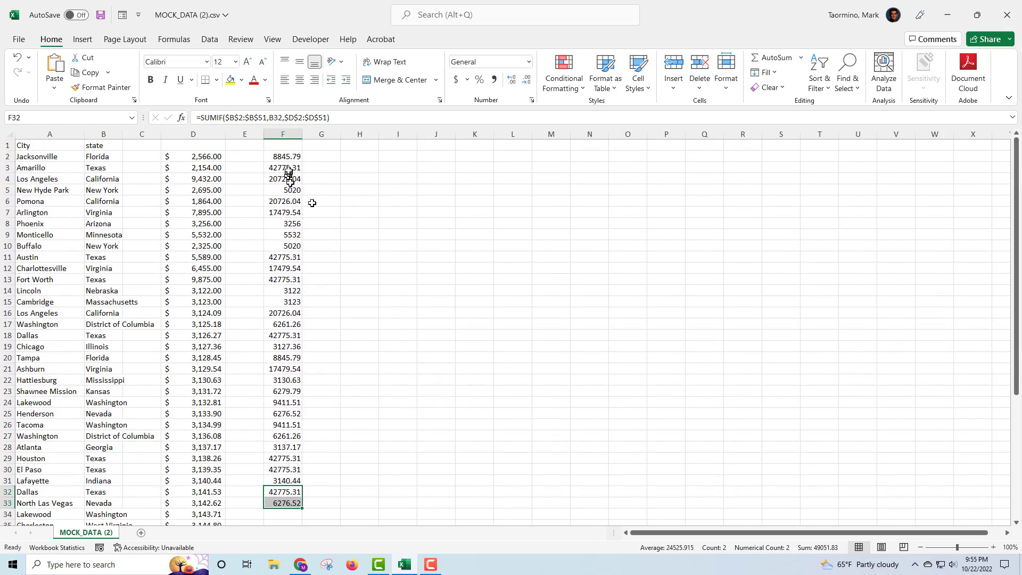
click(287, 157)
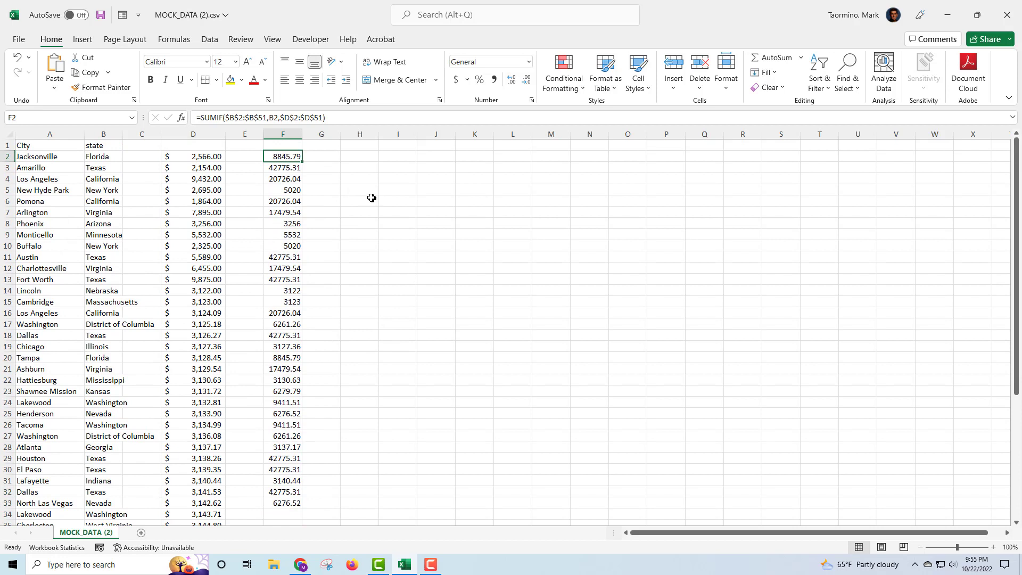